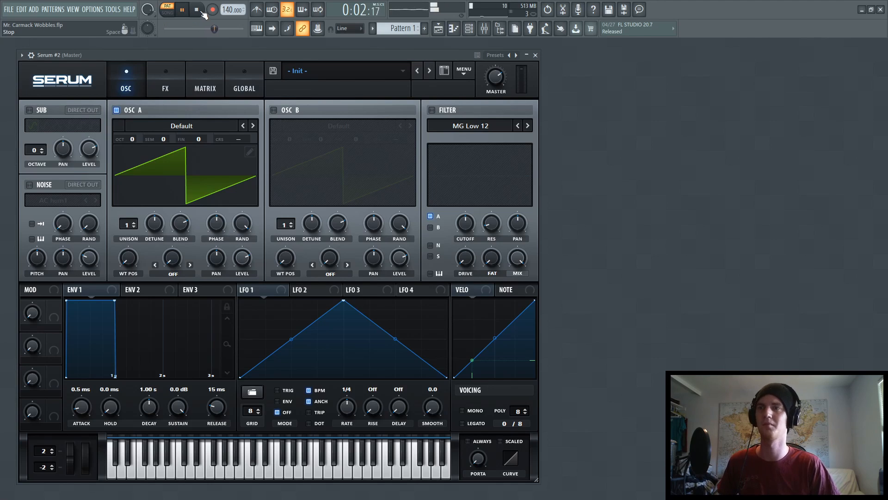
- Stop the song playback
{"action": "left_click", "coordinate": [197, 10]}
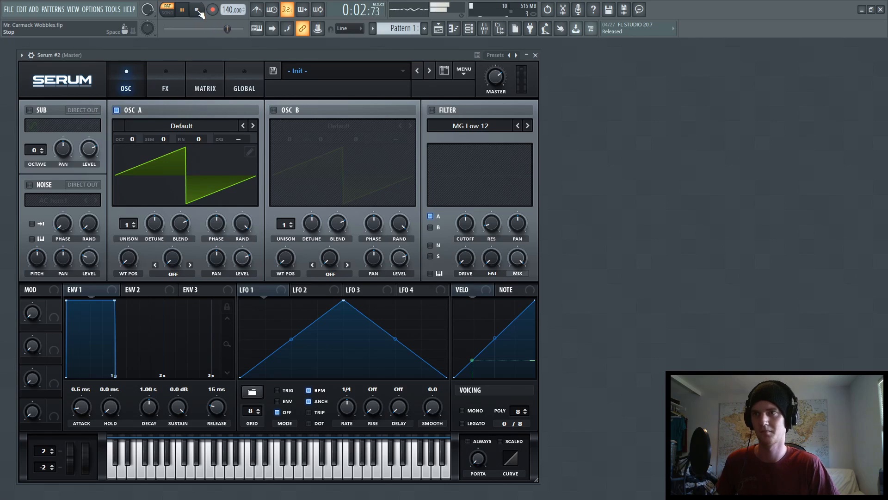
{"action": "left_click", "coordinate": [196, 10]}
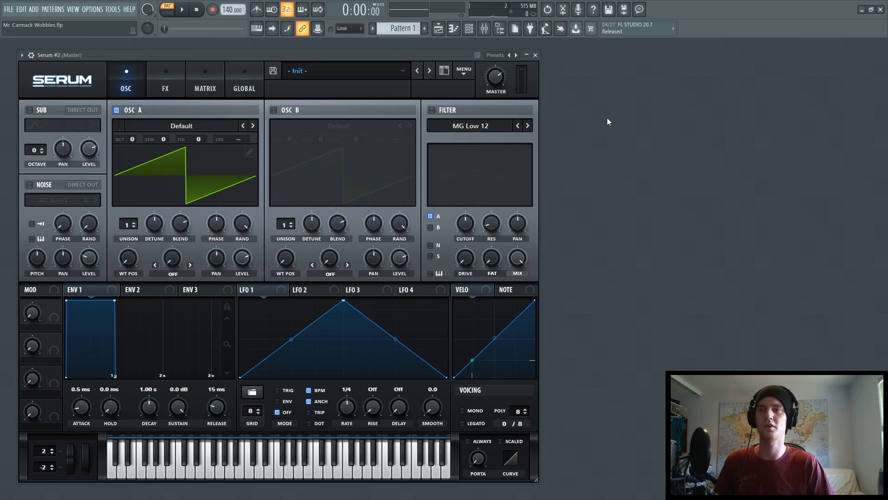
- Enable oscillator B and load the analog wavetable BS2 - Acid into oscillator A
{"action": "left_click", "coordinate": [274, 110]}
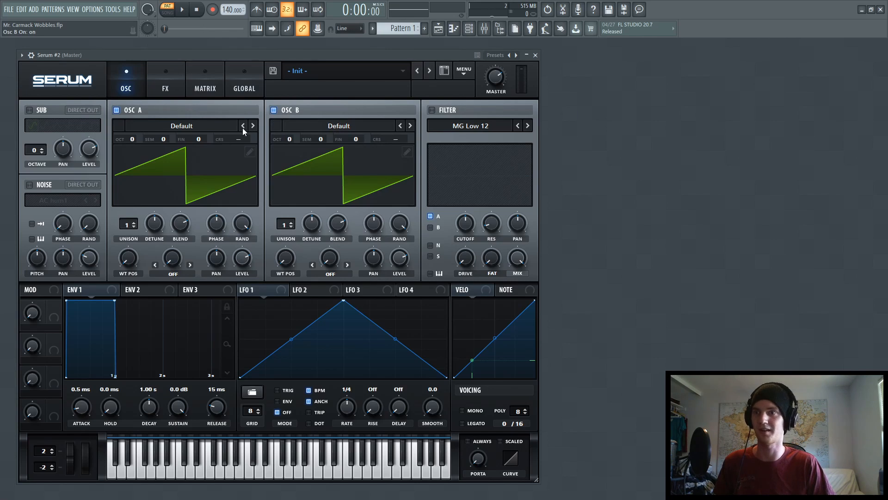
{"action": "left_click", "coordinate": [211, 127]}
{"action": "mouse_move", "coordinate": [153, 149]}
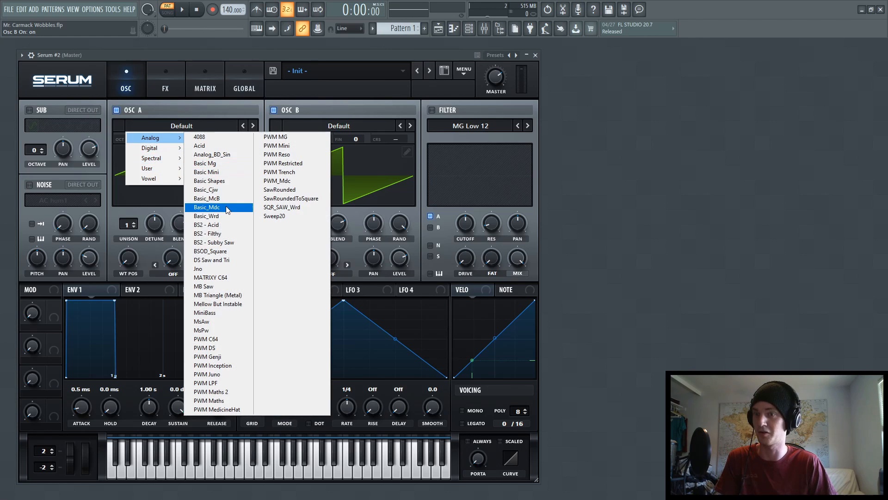
{"action": "left_click", "coordinate": [232, 227]}
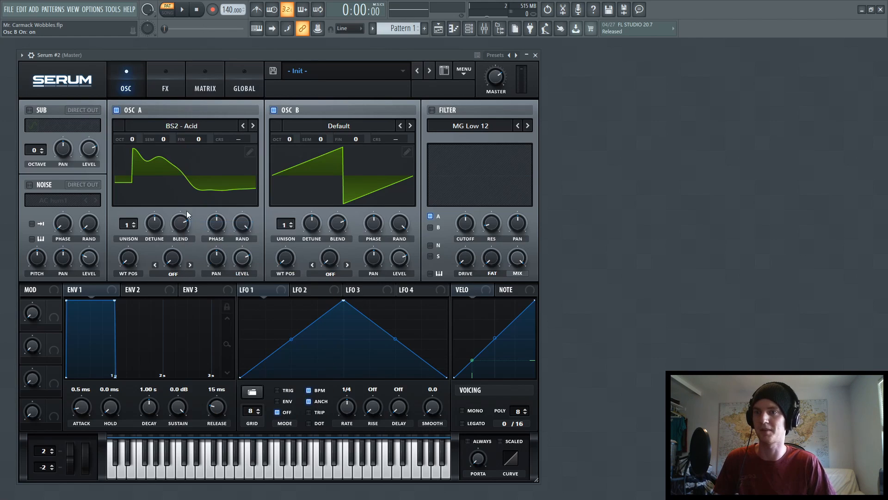
- Load the analog wavetable Basic_McB into oscillator B
{"action": "left_click", "coordinate": [308, 126]}
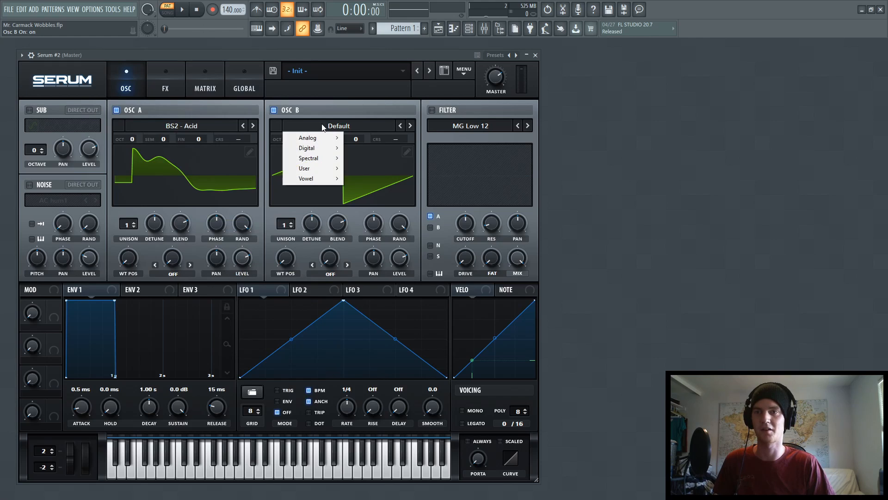
{"action": "left_click", "coordinate": [370, 158]}
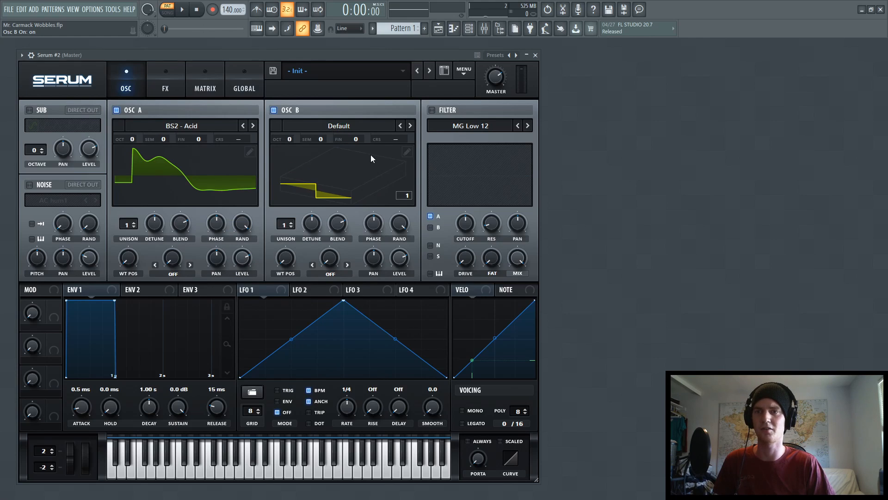
{"action": "left_click", "coordinate": [331, 125]}
{"action": "mouse_move", "coordinate": [342, 137]}
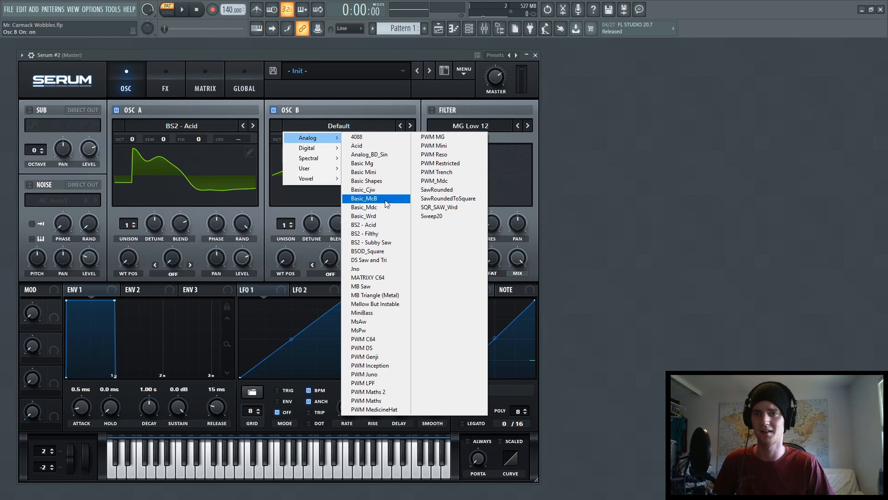
{"action": "left_click", "coordinate": [381, 198]}
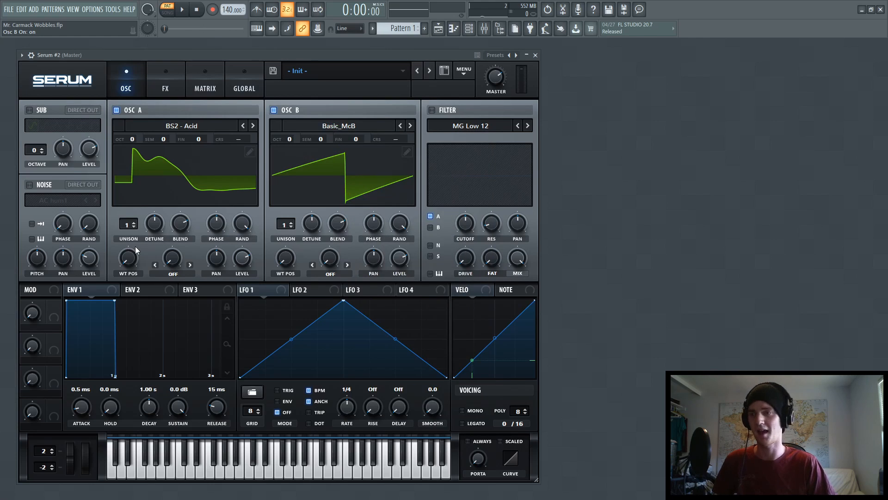
- Raise oscillator A's wavetable position to maximum and set oscillator B's semitone offset to +7
{"action": "left_click_drag", "start_coordinate": [129, 263], "coordinate": [146, 155]}
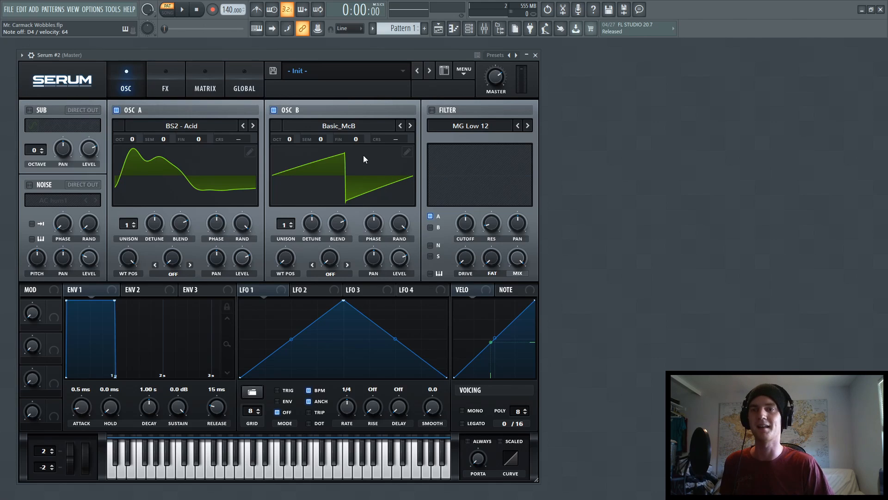
{"action": "left_click", "coordinate": [321, 139]}
{"action": "left_click_drag", "start_coordinate": [322, 138], "coordinate": [326, 133]}
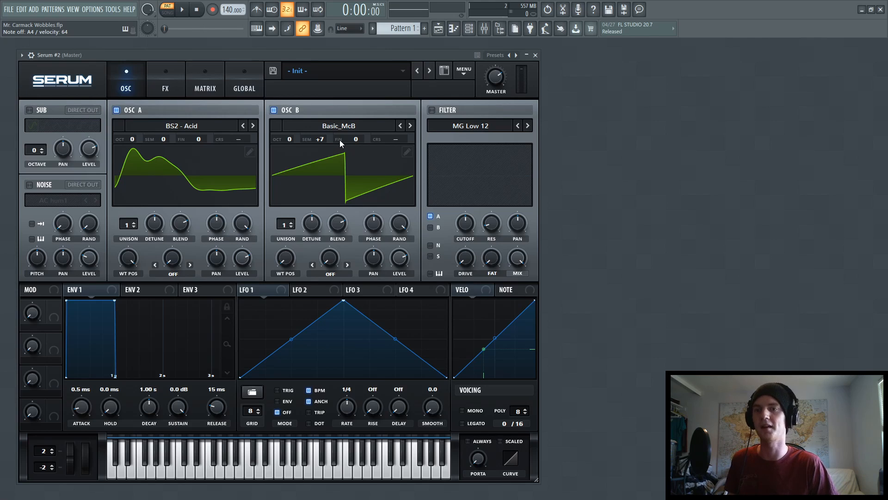
- Set both oscillators to 2 unison voices and lower their detune, with oscillator A at 0.01
{"action": "scroll", "coordinate": [128, 226], "scroll_direction": "up", "scroll_amount": 1}
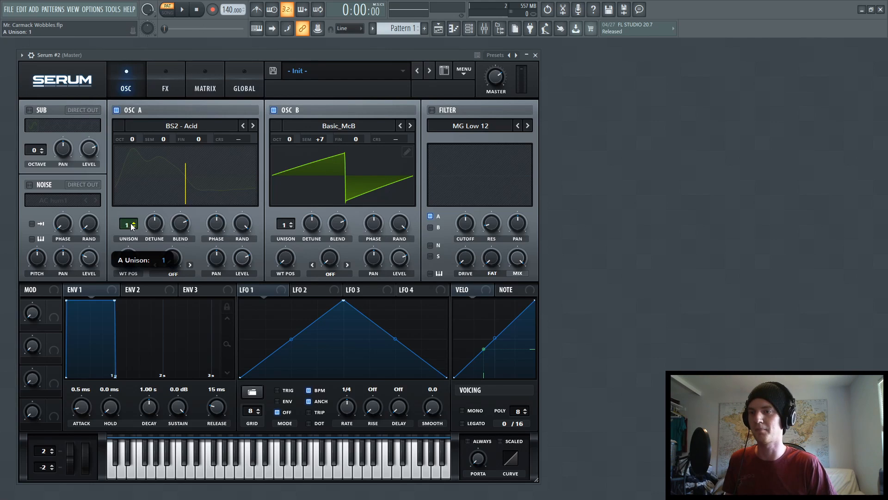
{"action": "scroll", "coordinate": [284, 224], "scroll_direction": "up", "scroll_amount": 1}
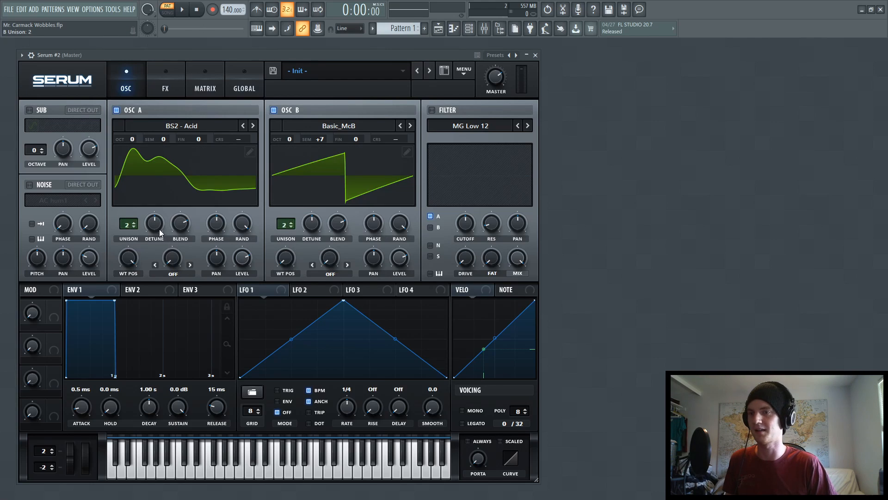
{"action": "left_click_drag", "start_coordinate": [155, 223], "coordinate": [158, 273]}
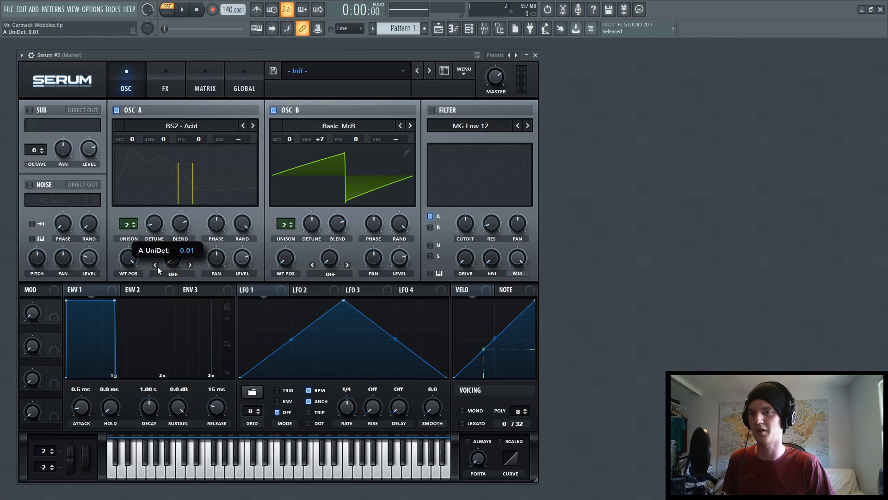
{"action": "left_click_drag", "start_coordinate": [312, 224], "coordinate": [302, 251]}
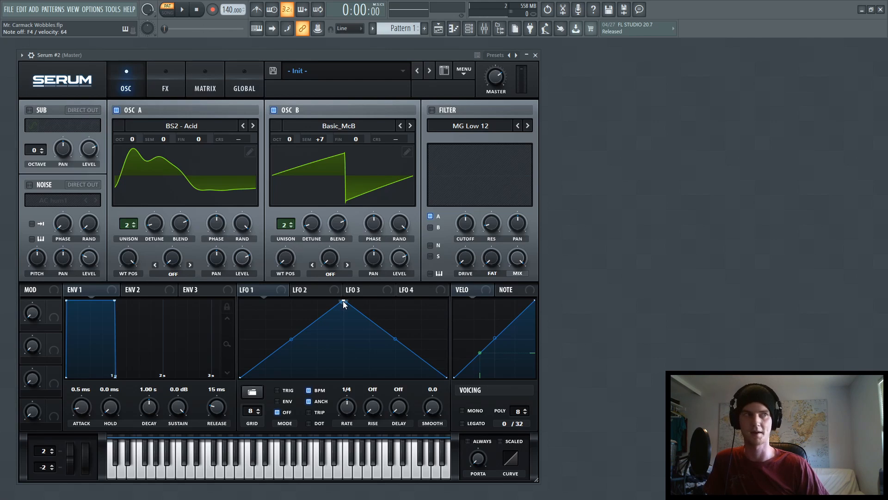
- Reshape LFO 1 in Trig mode with an earlier peak, a rise bowed upward and a fall bowed downward
{"action": "left_click_drag", "start_coordinate": [345, 304], "coordinate": [322, 292]}
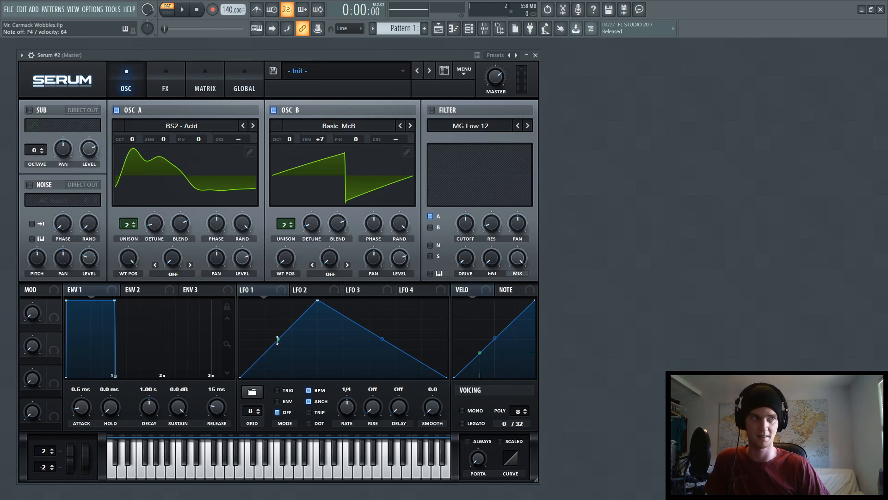
{"action": "left_click_drag", "start_coordinate": [278, 340], "coordinate": [276, 336]}
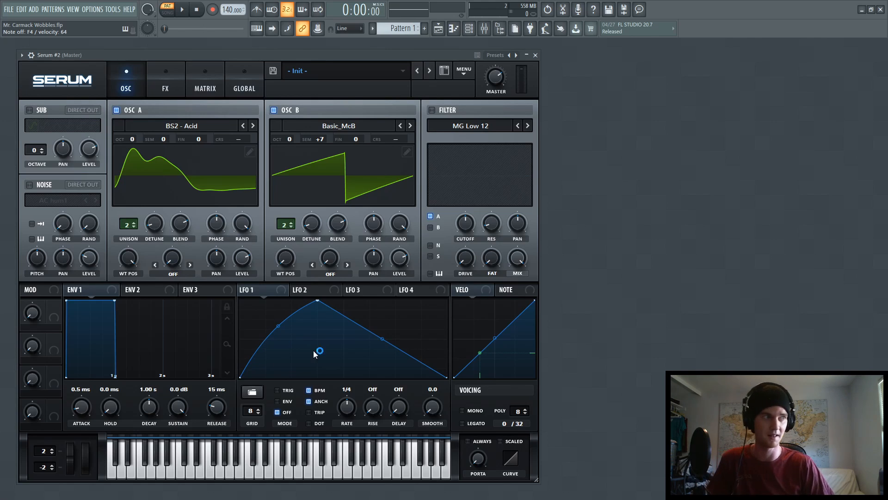
{"action": "left_click_drag", "start_coordinate": [380, 340], "coordinate": [380, 343]}
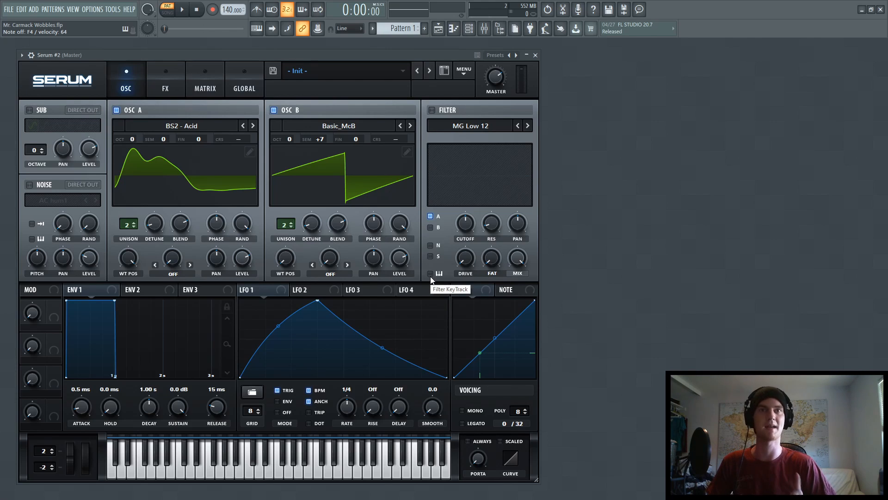
- Enable the filter and set its type to the multi filter BP 12
{"action": "left_click", "coordinate": [440, 109]}
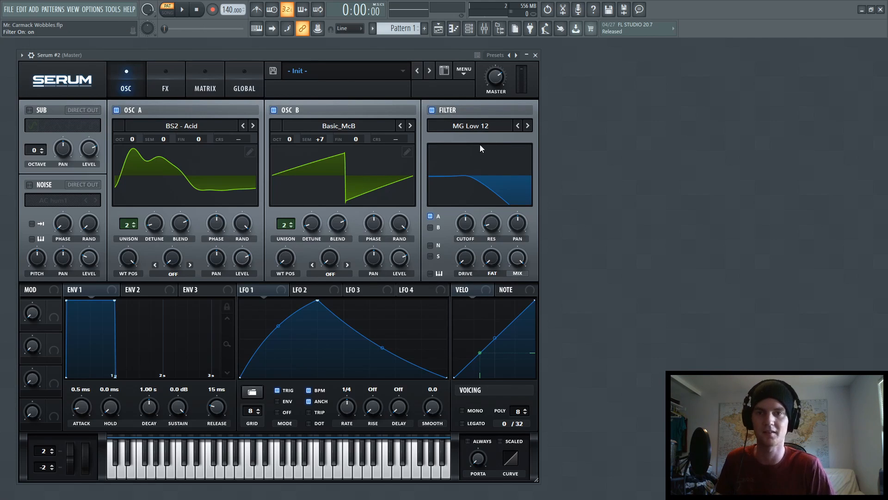
{"action": "left_click", "coordinate": [475, 125]}
{"action": "mouse_move", "coordinate": [471, 148]}
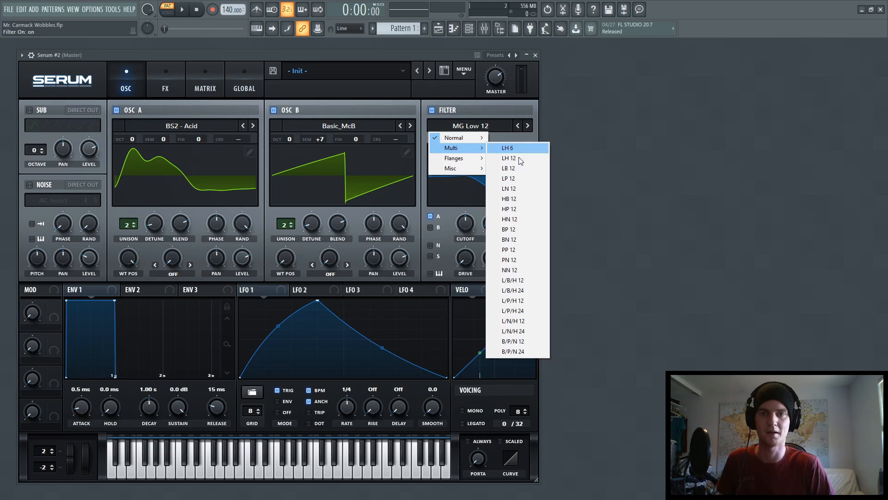
{"action": "left_click", "coordinate": [513, 230]}
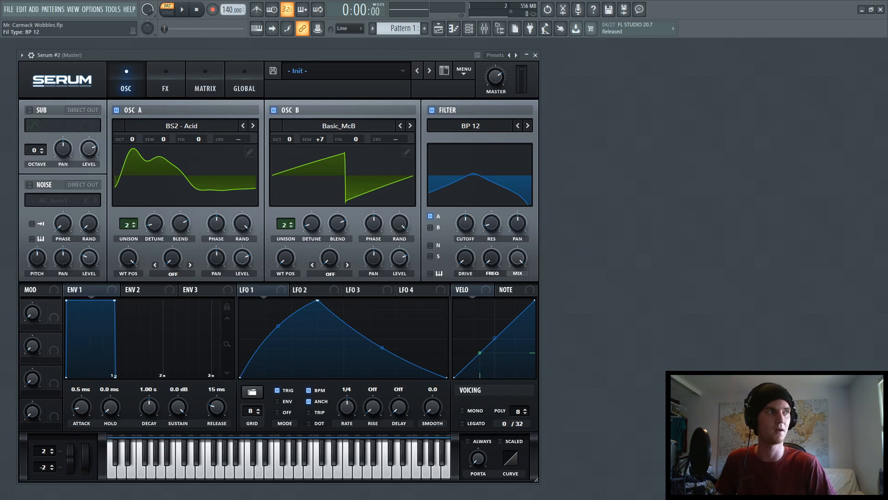
- Set the filter cutoff to 130 Hz and route oscillator B through the filter
{"action": "right_click", "coordinate": [471, 230]}
{"action": "left_click", "coordinate": [471, 245]}
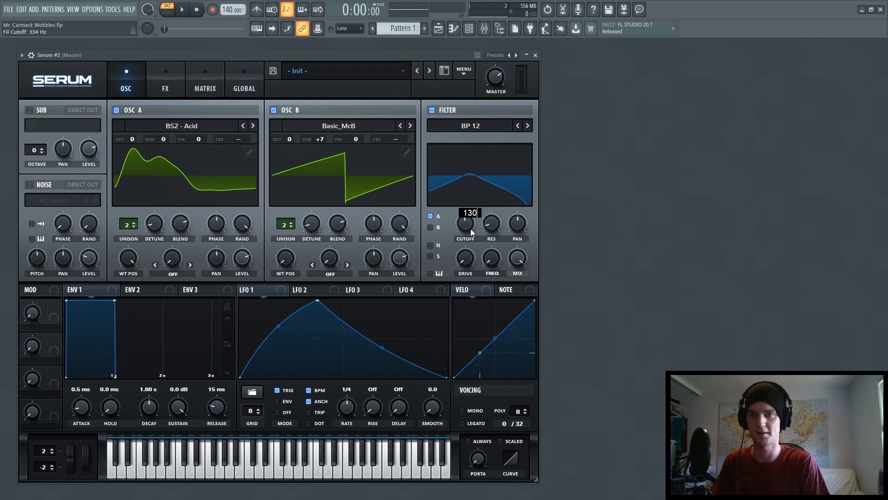
{"action": "type", "text": "130"}
{"action": "key", "text": "Return"}
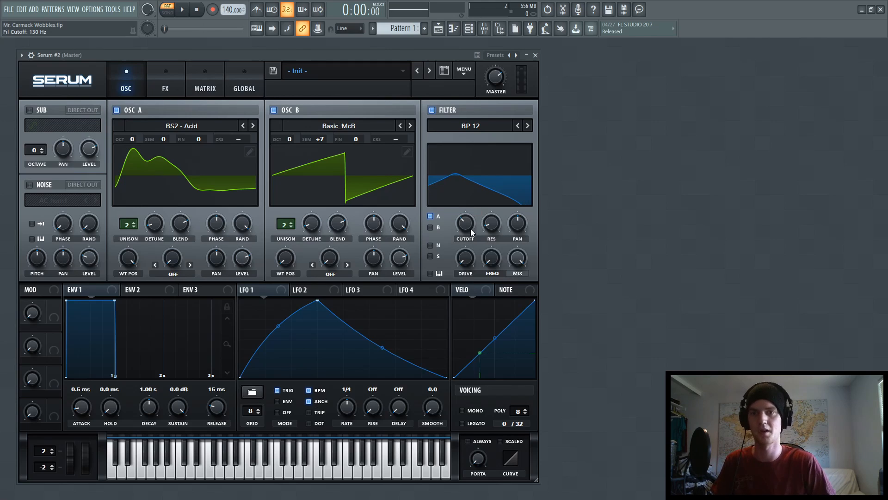
{"action": "left_click", "coordinate": [430, 227]}
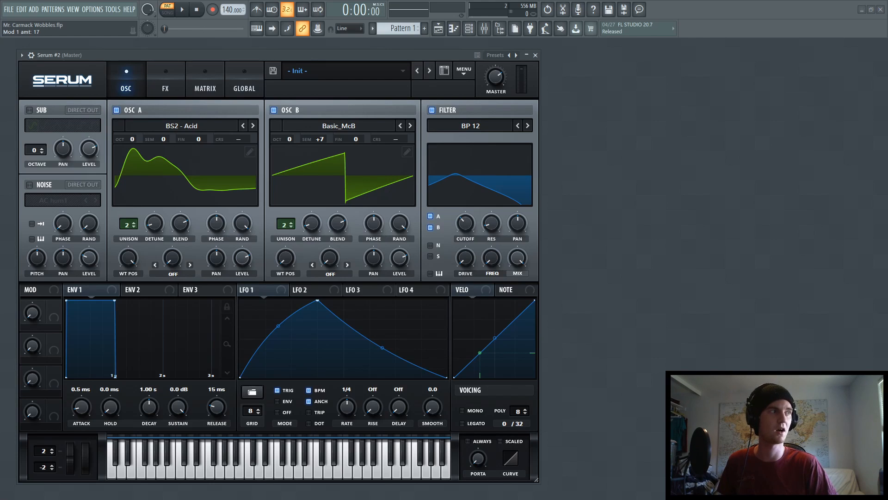
- Modulate the filter cutoff with LFO 1 and set the filter resonance to 45%
{"action": "left_click_drag", "start_coordinate": [243, 289], "coordinate": [440, 280]}
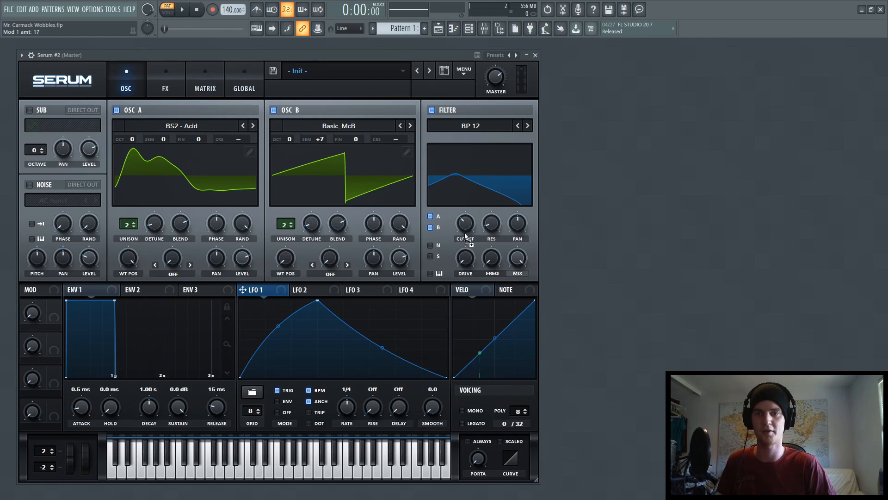
{"action": "left_click_drag", "start_coordinate": [466, 236], "coordinate": [493, 193]}
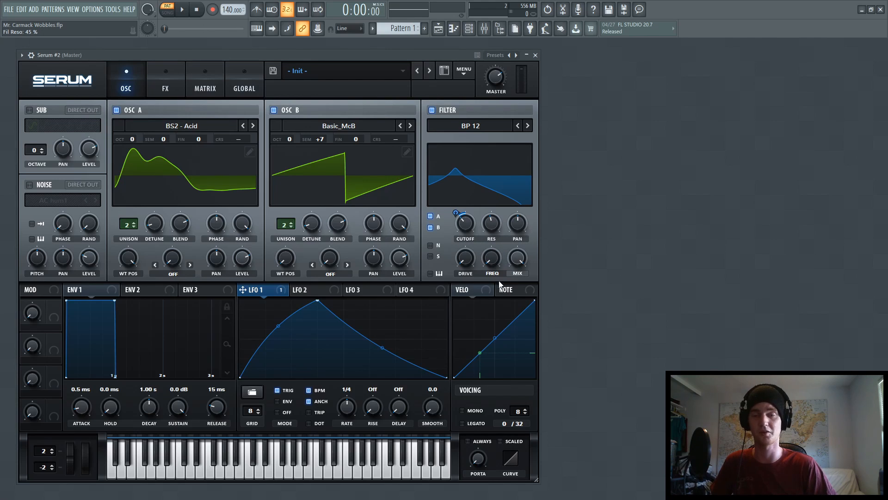
- Set the filter's Freq parameter to 88% and modulate it with LFO 1 by an amount of -35
{"action": "left_click_drag", "start_coordinate": [490, 260], "coordinate": [503, 183]}
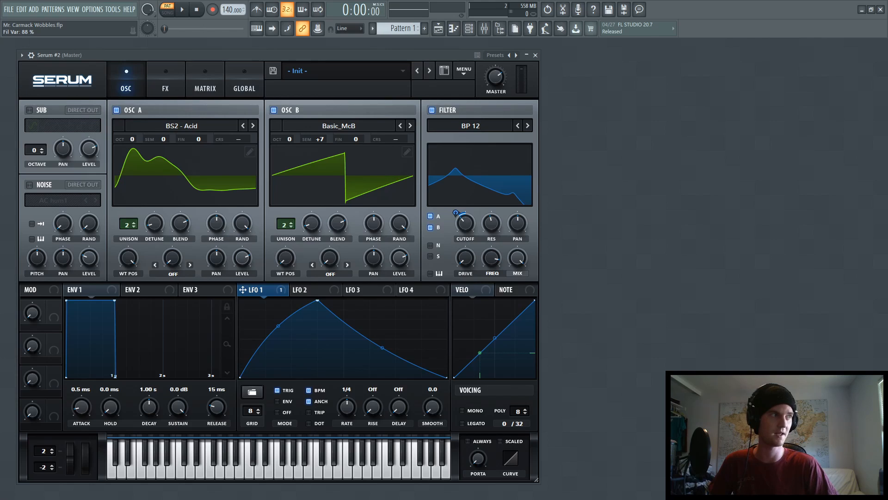
{"action": "left_click", "coordinate": [456, 213]}
{"action": "left_click_drag", "start_coordinate": [259, 289], "coordinate": [477, 262]}
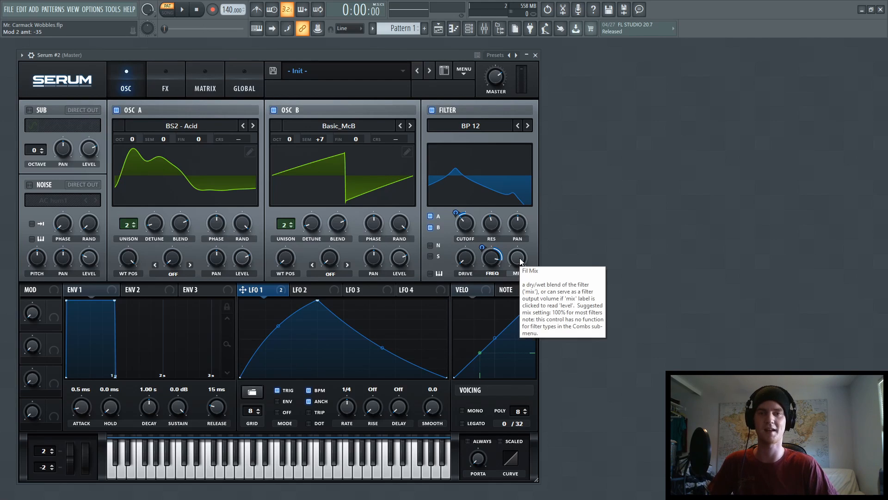
- Lower the filter mix to about 71%
{"action": "left_click_drag", "start_coordinate": [521, 259], "coordinate": [516, 269]}
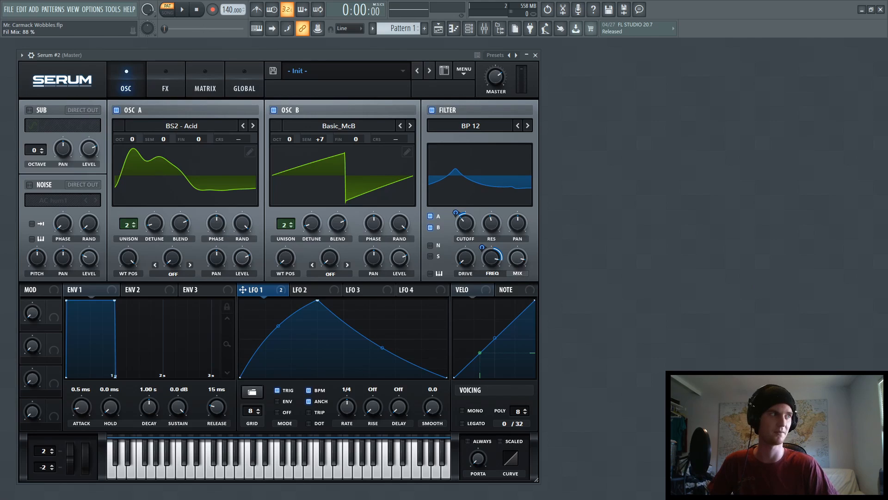
{"action": "scroll", "coordinate": [521, 267], "scroll_direction": "up", "scroll_amount": 4}
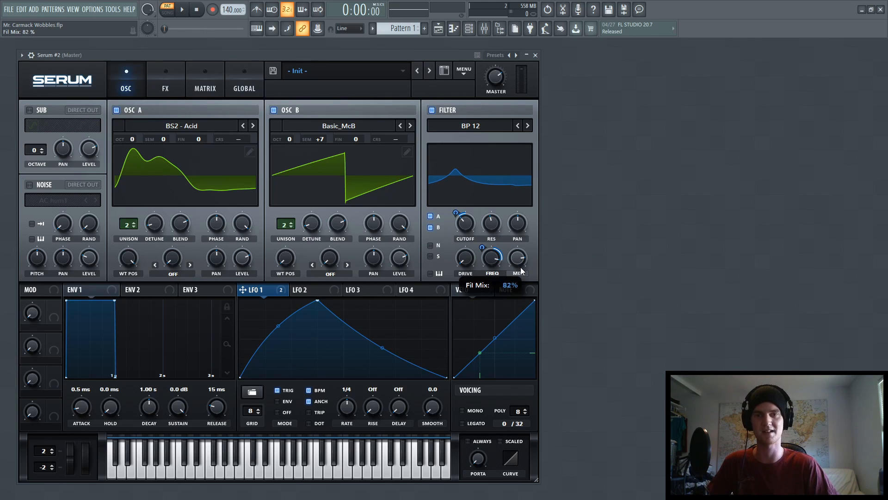
{"action": "scroll", "coordinate": [520, 273], "scroll_direction": "down", "scroll_amount": 2}
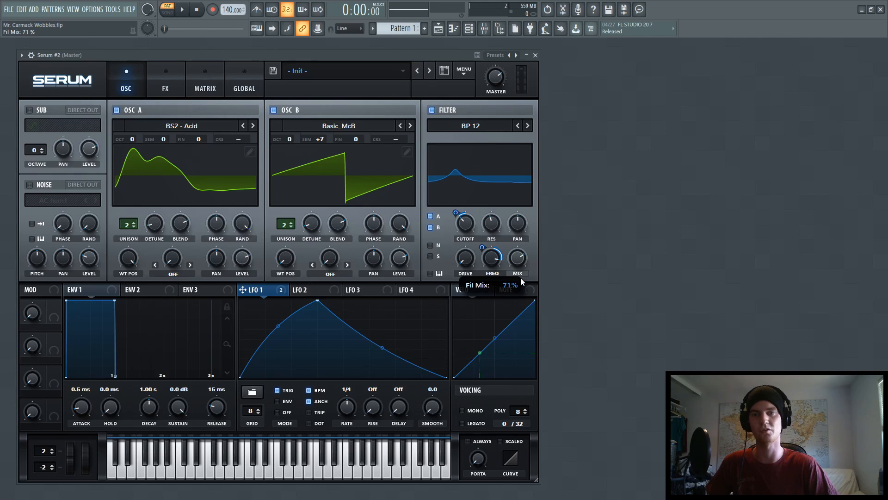
{"action": "scroll", "coordinate": [521, 278], "scroll_direction": "down", "scroll_amount": 1}
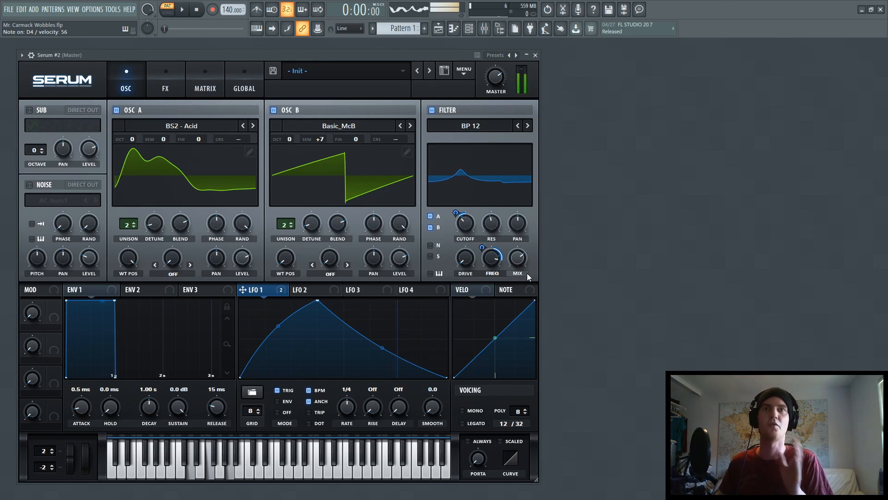
- Enable the Filter effect at the top of the effects chain and set its type to MG Low 18
{"action": "left_click", "coordinate": [169, 82]}
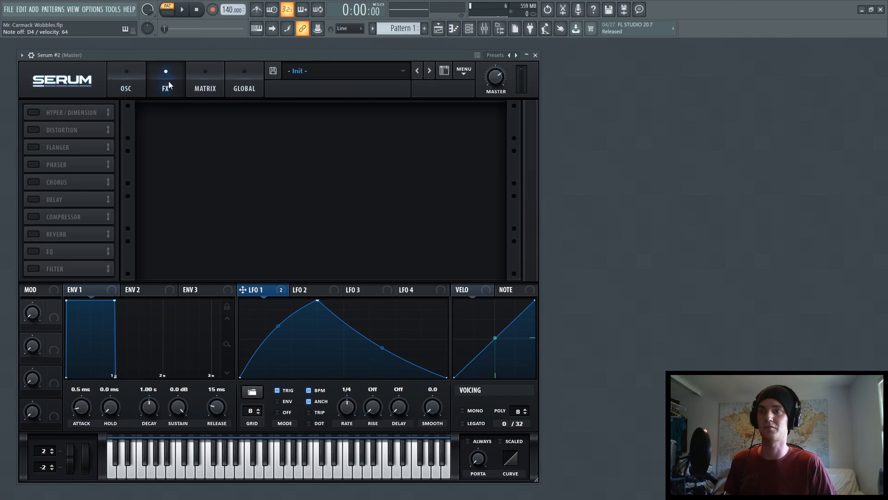
{"action": "left_click", "coordinate": [33, 269]}
{"action": "left_click_drag", "start_coordinate": [34, 269], "coordinate": [70, 111]}
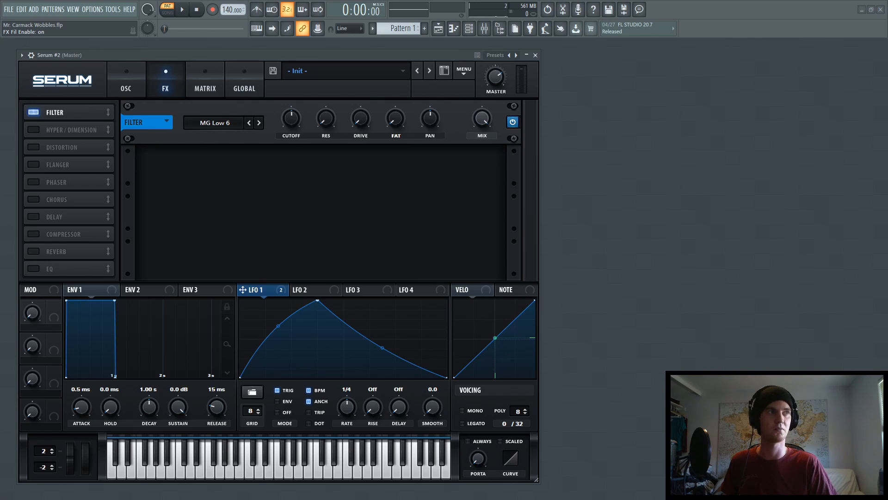
{"action": "left_click", "coordinate": [259, 123]}
{"action": "left_click", "coordinate": [259, 122]}
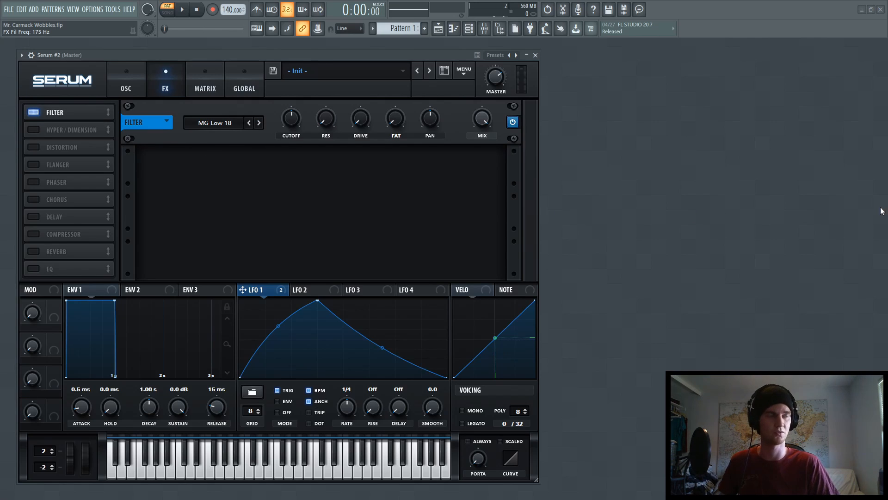
- Set the effects filter's cutoff to 175 Hz and modulate it with LFO 1 by an amount of 25
{"action": "double_click", "coordinate": [287, 124]}
{"action": "type", "text": "175"}
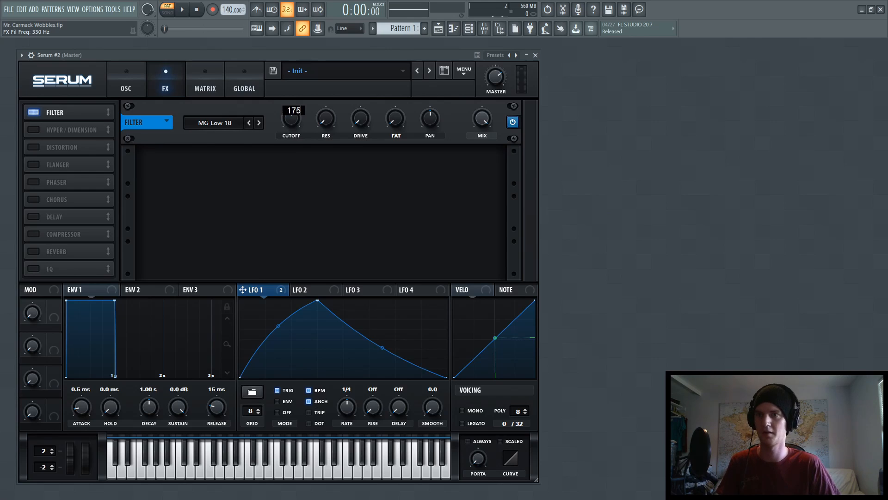
{"action": "key", "text": "Return"}
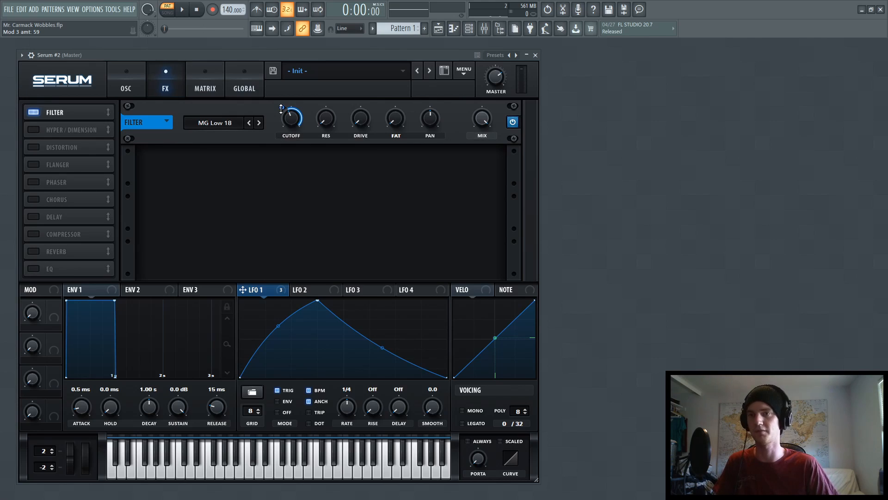
{"action": "left_click_drag", "start_coordinate": [281, 108], "coordinate": [276, 123]}
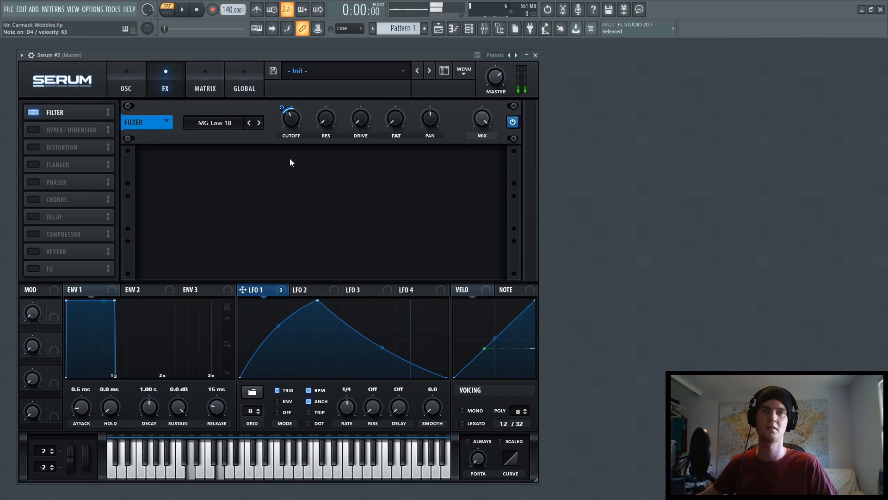
{"action": "mouse_move", "coordinate": [281, 108]}
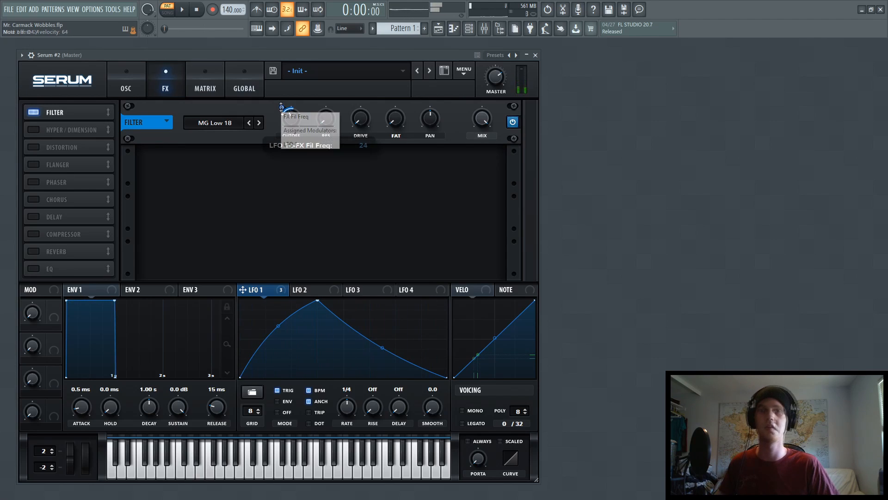
{"action": "left_click_drag", "start_coordinate": [283, 111], "coordinate": [282, 109]}
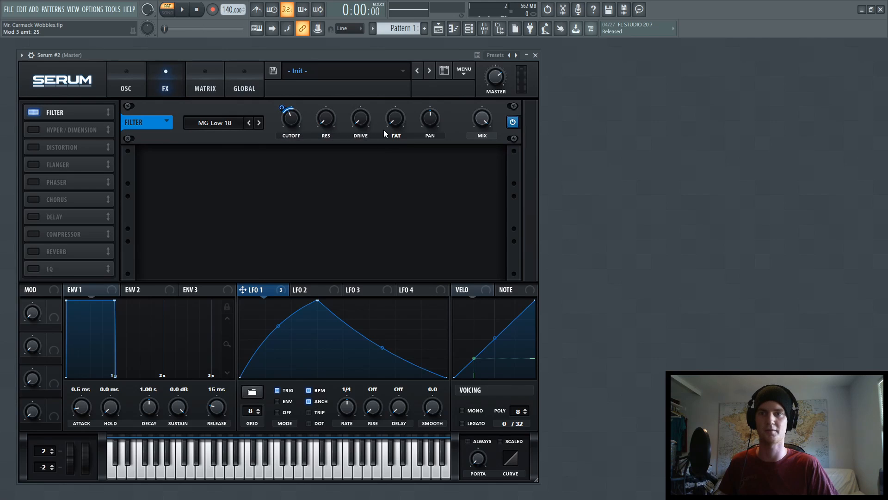
- Enable the Hyper/Dimension effect and lower the Hyper mix to roughly a quarter
{"action": "left_click", "coordinate": [124, 90]}
{"action": "left_click", "coordinate": [163, 89]}
{"action": "left_click", "coordinate": [33, 130]}
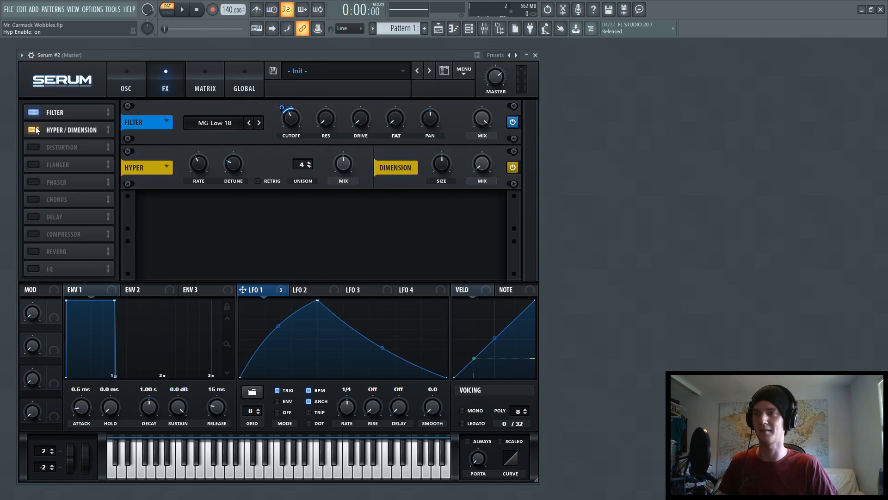
{"action": "left_click", "coordinate": [345, 165]}
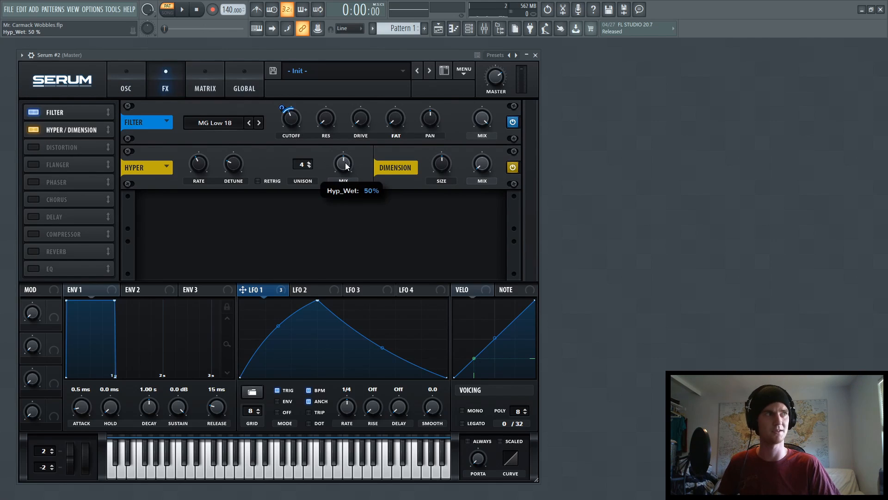
{"action": "left_click_drag", "start_coordinate": [346, 176], "coordinate": [341, 196]}
- Set the Hyper rate to 0% and its unison to 7, and turn on Retrig
{"action": "left_click", "coordinate": [194, 163]}
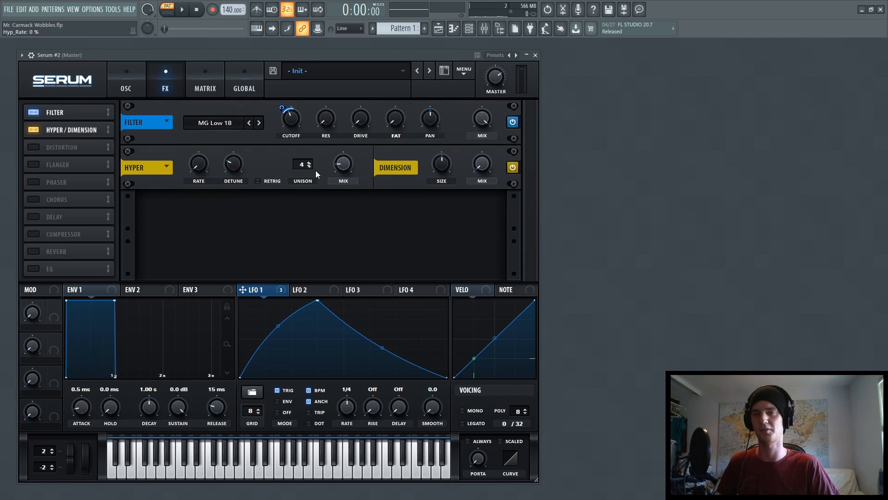
{"action": "left_click_drag", "start_coordinate": [303, 165], "coordinate": [322, 98]}
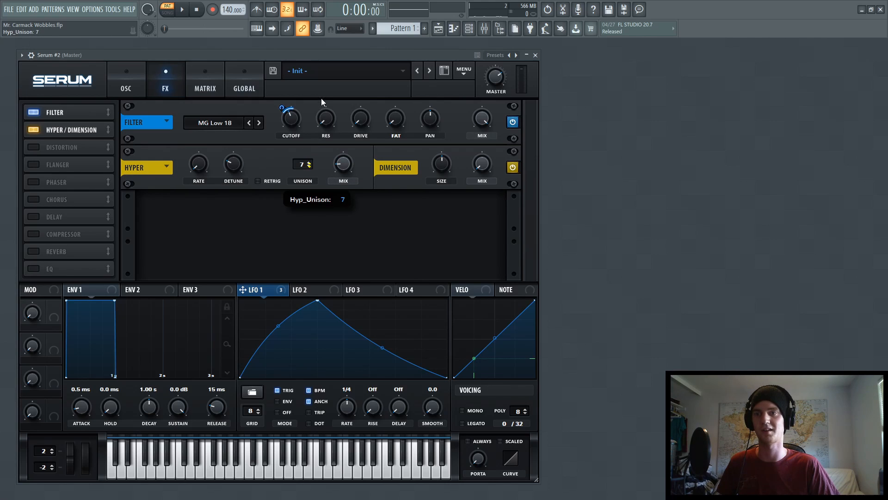
{"action": "left_click", "coordinate": [275, 183]}
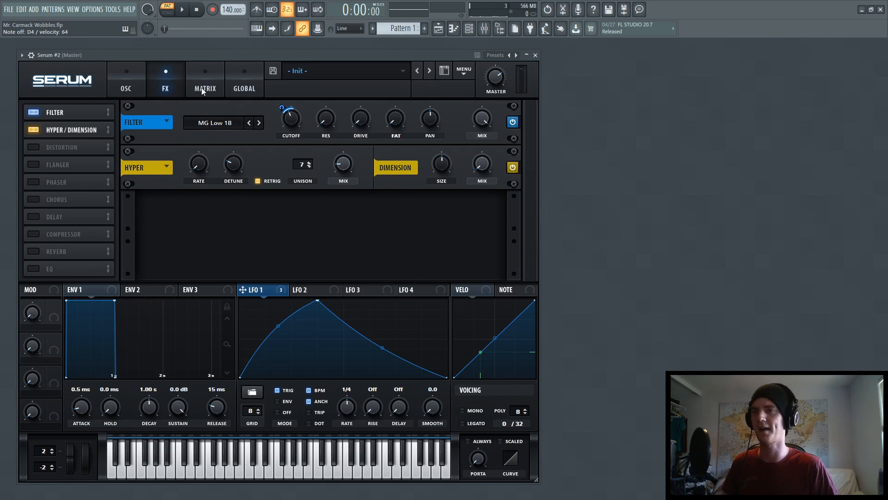
- Fine-tune the resonance of the oscillators' BP 12 filter to 46%
{"action": "left_click", "coordinate": [141, 76]}
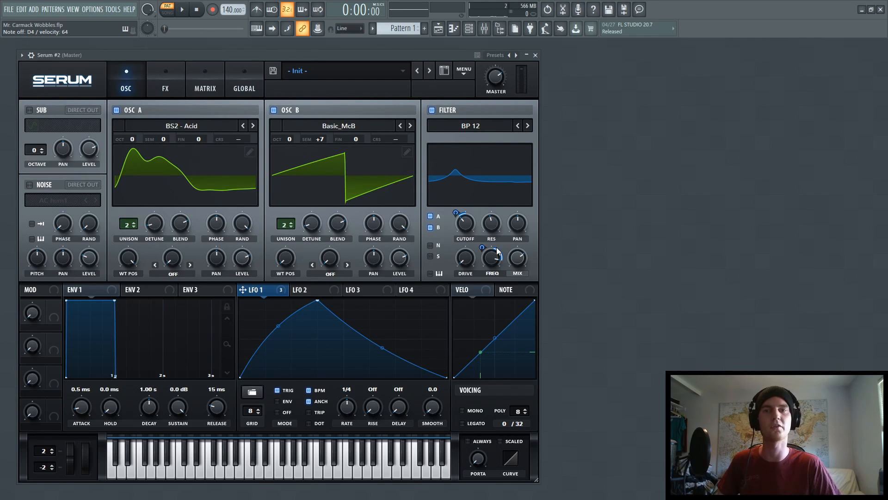
{"action": "mouse_move", "coordinate": [491, 227]}
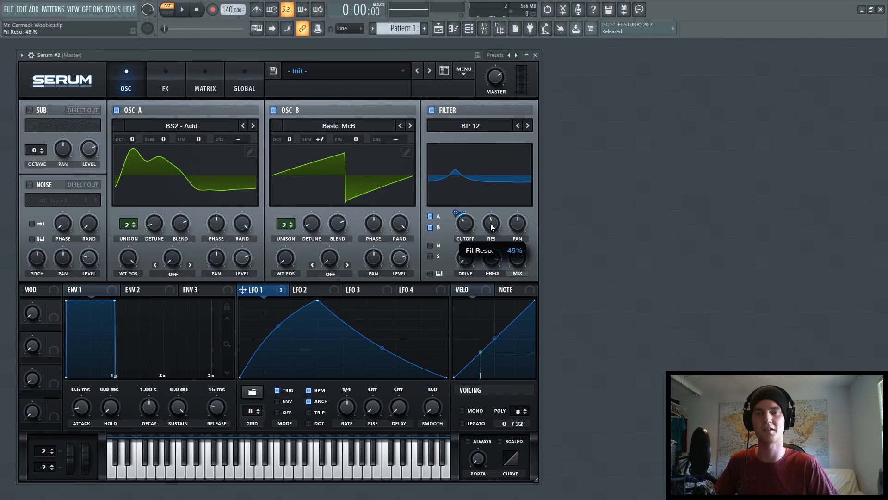
{"action": "left_click_drag", "start_coordinate": [492, 226], "coordinate": [493, 222]}
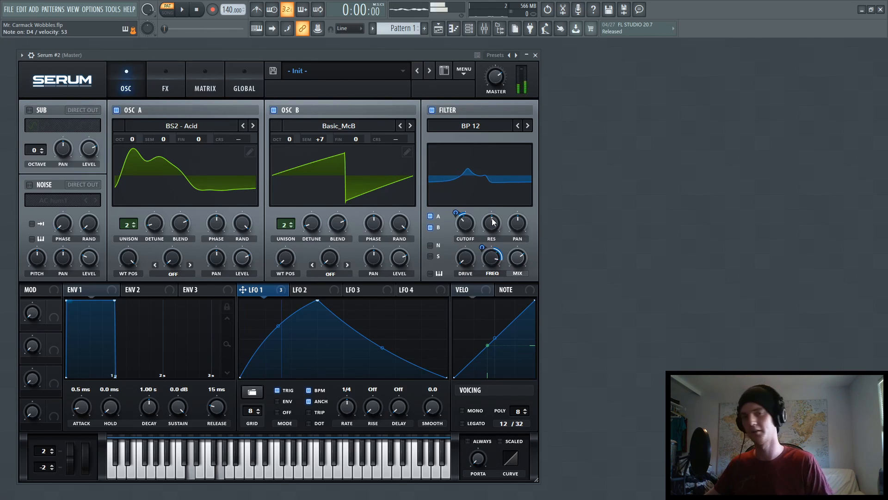
{"action": "mouse_move", "coordinate": [493, 222]}
{"action": "left_mouse_down"}
{"action": "mouse_move", "coordinate": [503, 219]}
{"action": "mouse_move", "coordinate": [495, 230]}
{"action": "left_mouse_up"}
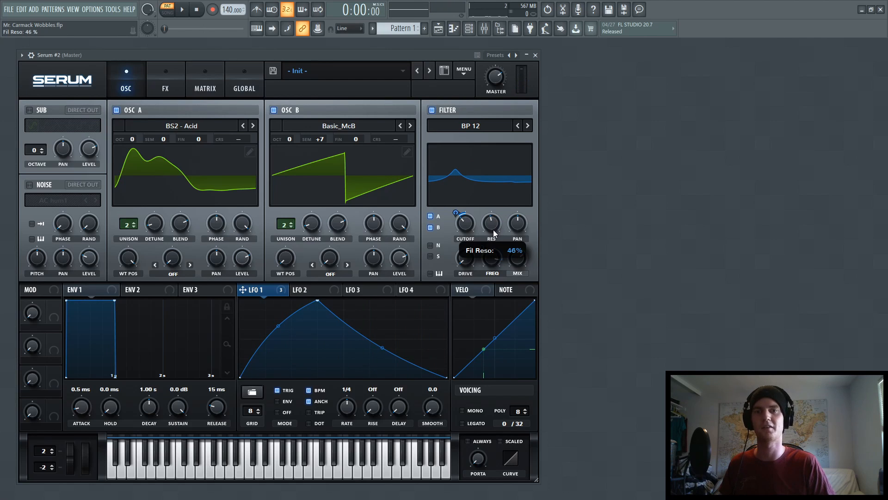